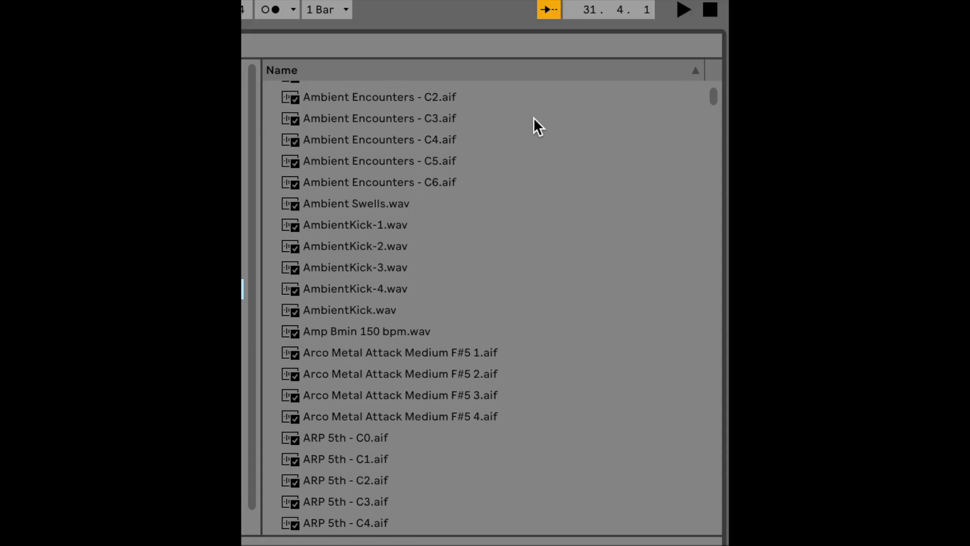
# Step: Scroll down the browser and zoom the piano roll out to show more bars
pyautogui.scroll(-9, 533, 117)
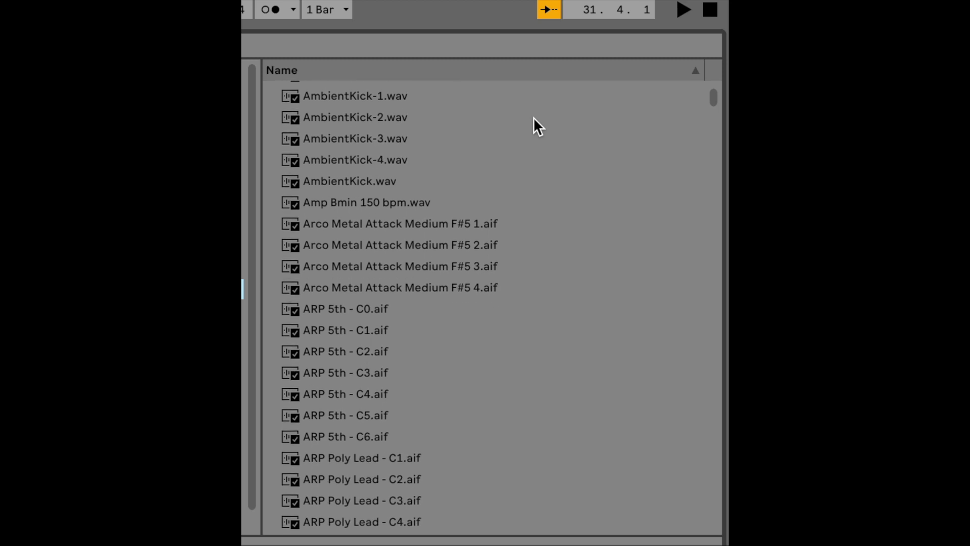
pyautogui.scroll(-3, 534, 117)
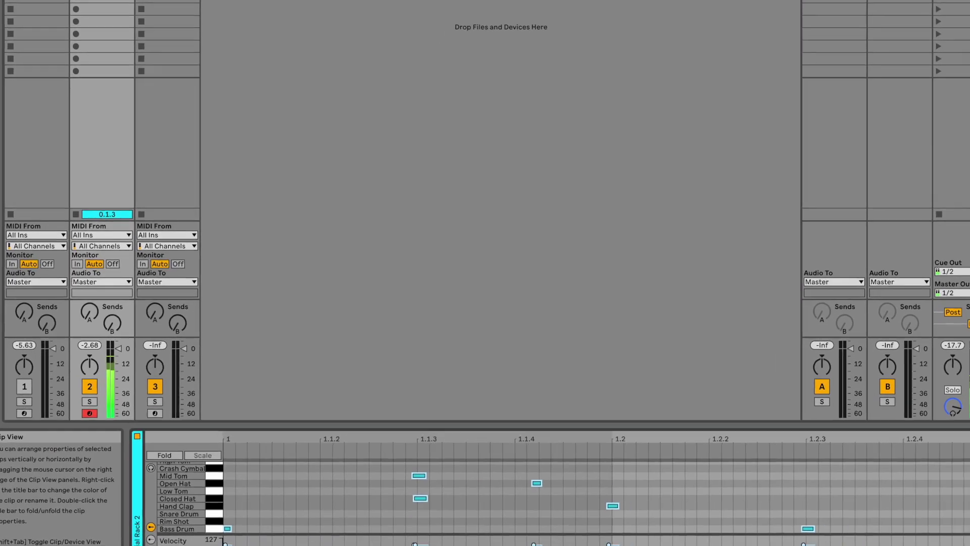
pyautogui.press('-')
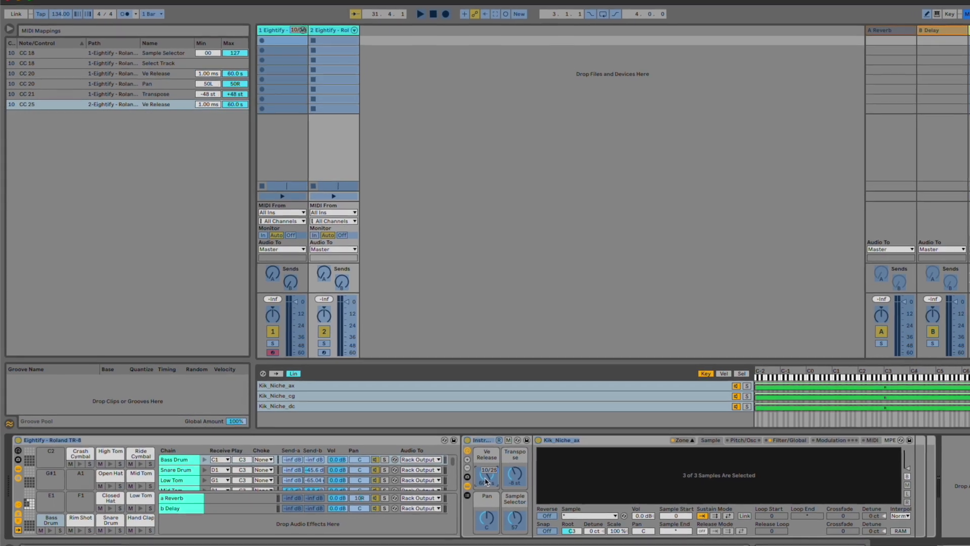
# Step: Map CC 26 to the second Eightify sampler's Transpose and select the Drum Rack 1 track
pyautogui.click(504, 473)
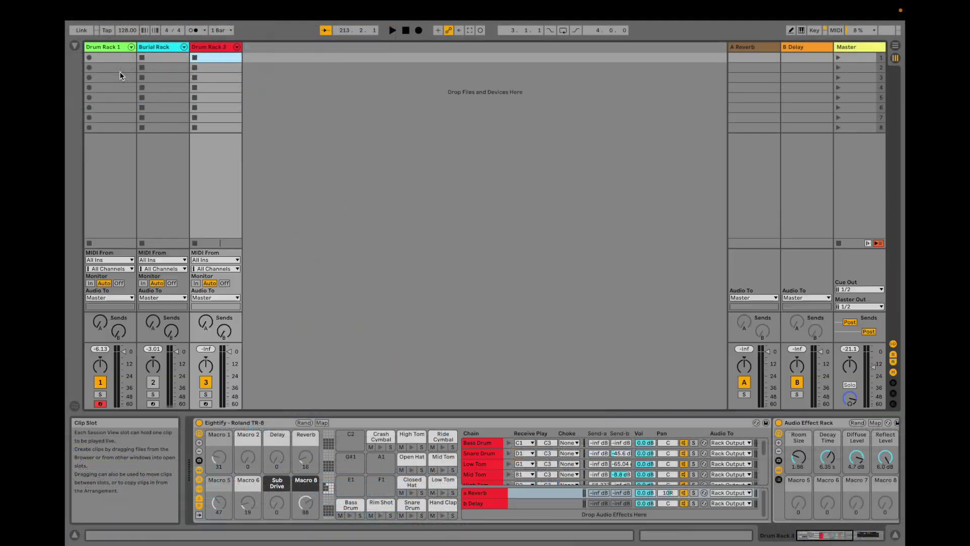
pyautogui.click(120, 75)
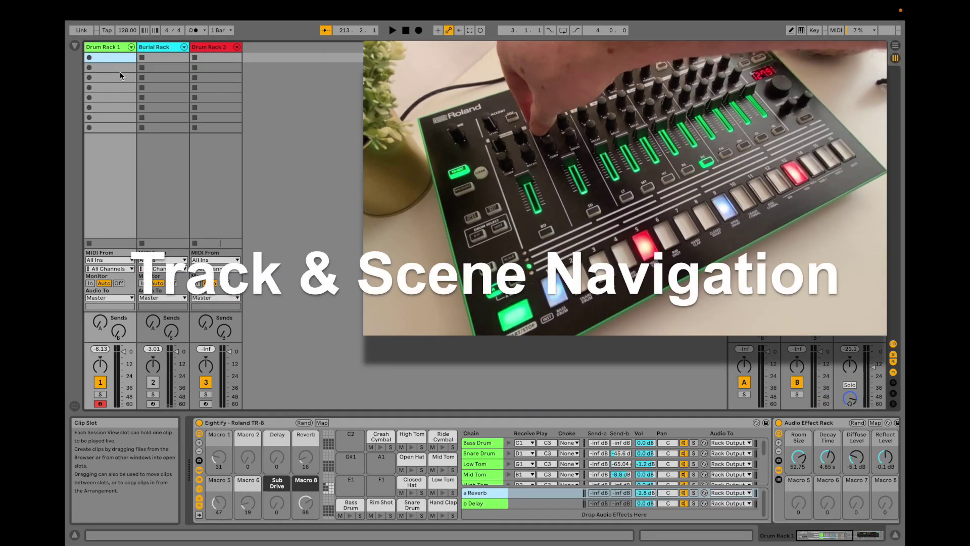
# Step: Step the track selection across the drum tracks and back to Drum Rack 1
pyautogui.press('Right')
pyautogui.press('Right')
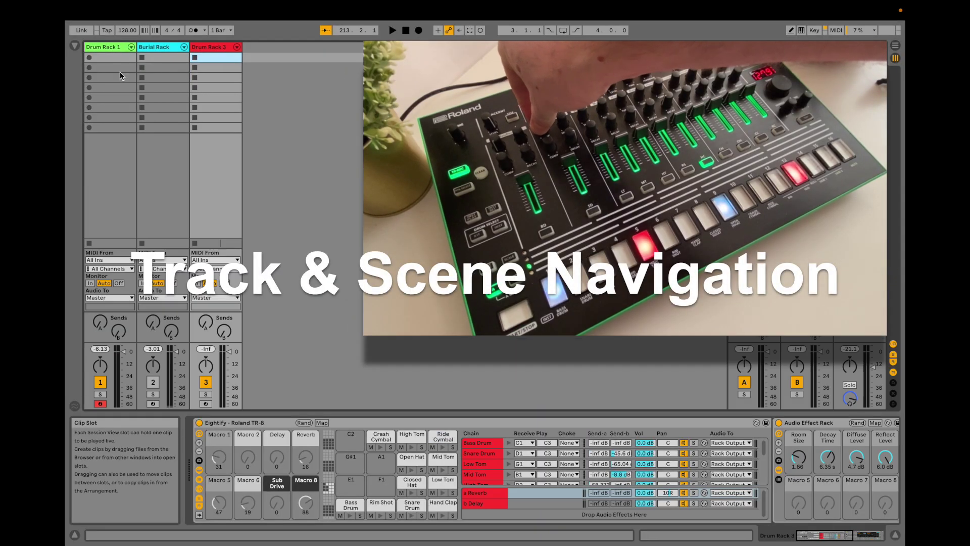
pyautogui.press('Left')
pyautogui.press('Left')
pyautogui.press('Right')
pyautogui.press('Left')
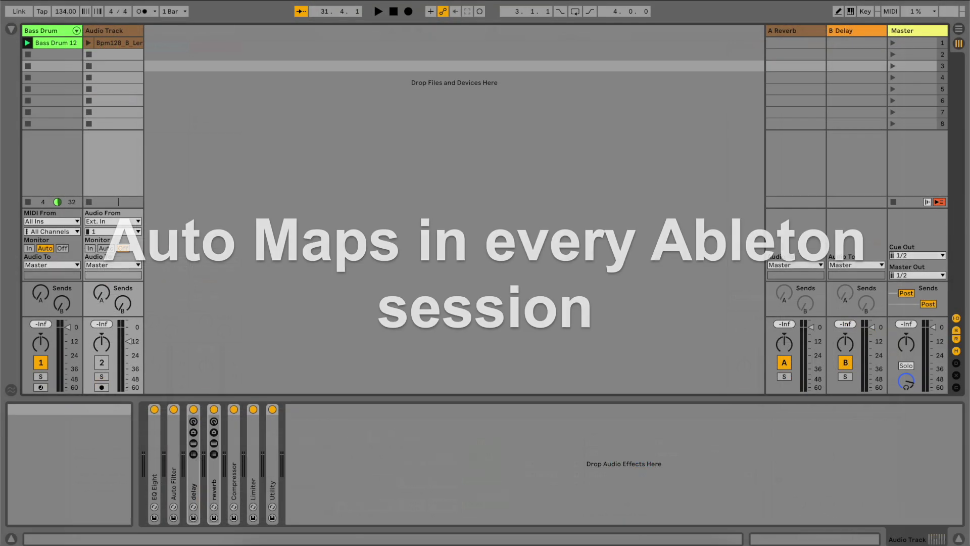
# Step: Start a new Live Set without saving the old one and select the Snare Drum chain
pyautogui.click(71, 1)
pyautogui.click(91, 0)
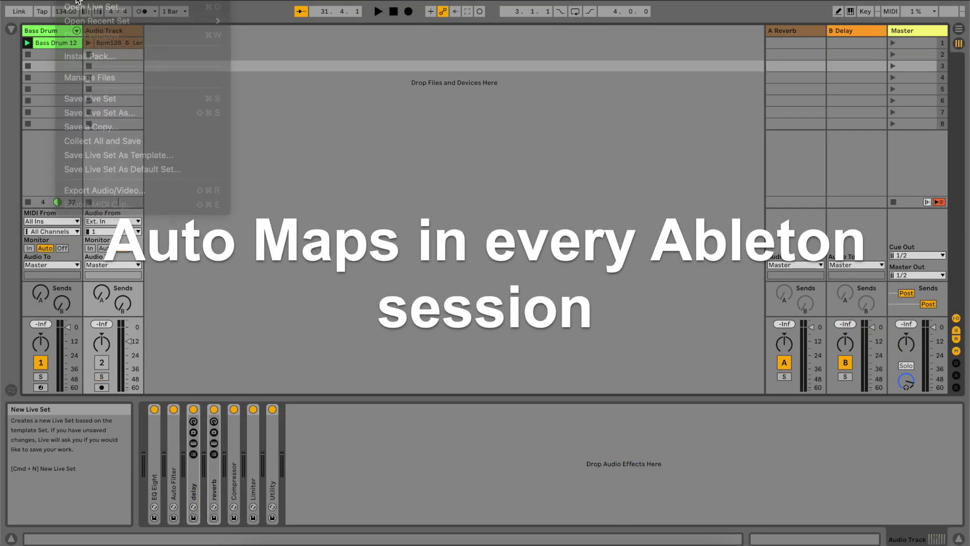
pyautogui.click(383, 294)
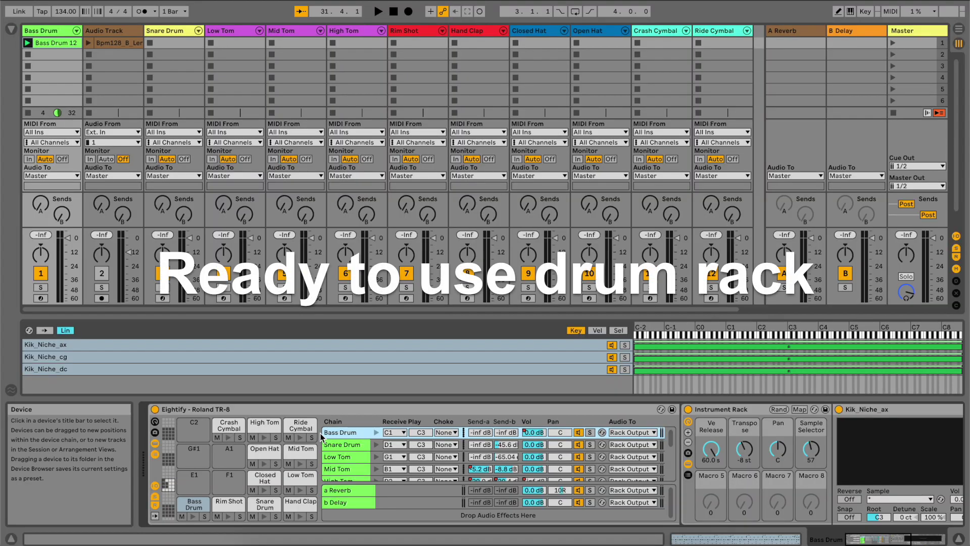
pyautogui.press('Down')
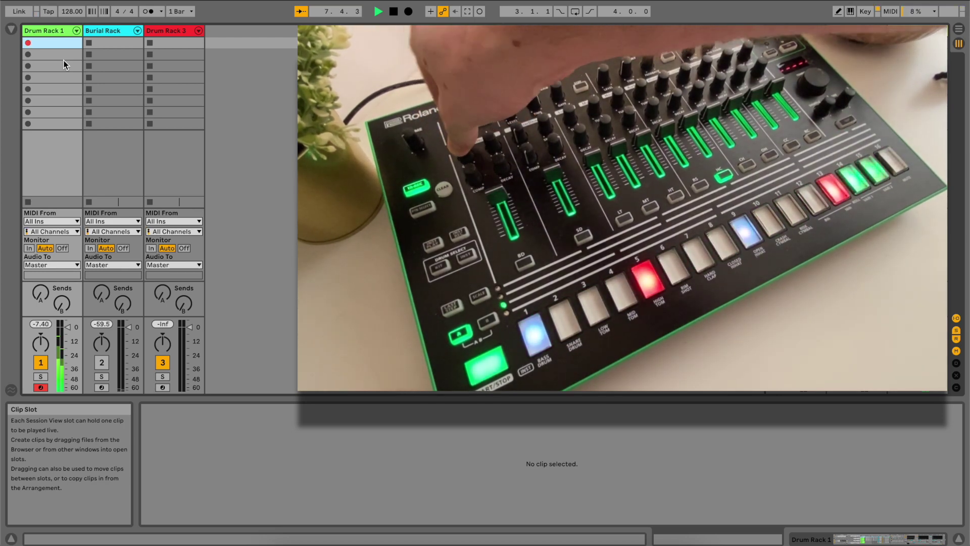
# Step: Record a clip into Drum Rack 1's first slot, overdub extra notes, then delete it
pyautogui.press('Return')
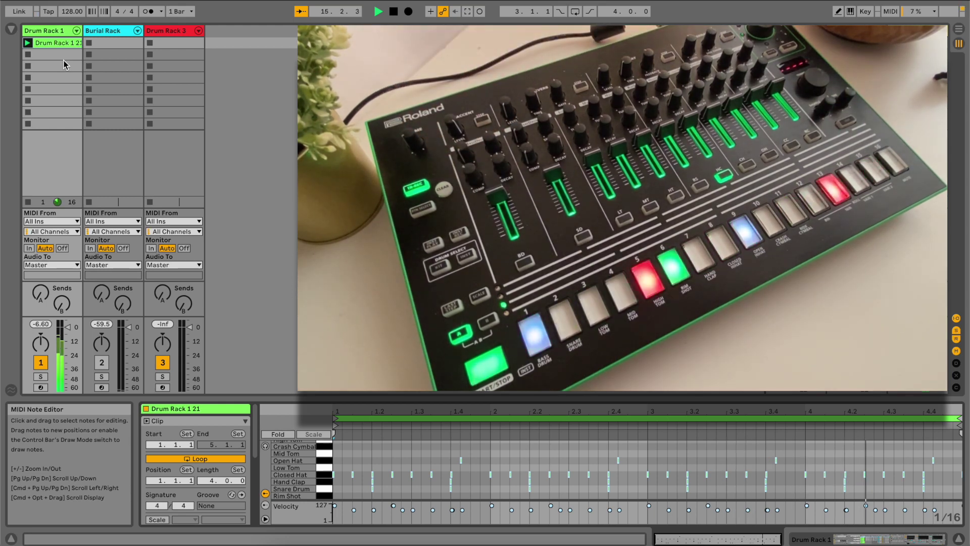
pyautogui.hotkey('shift', 'F9')
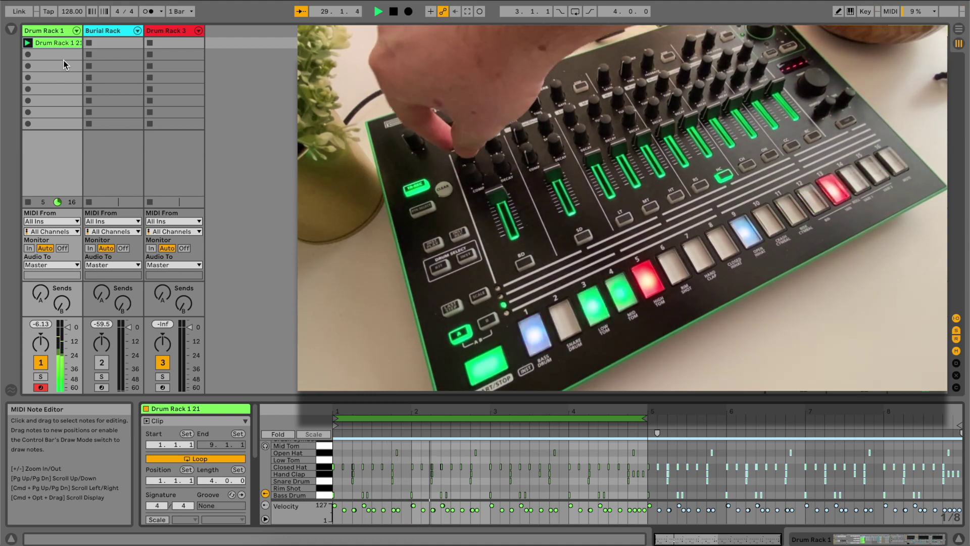
pyautogui.press('super+z')
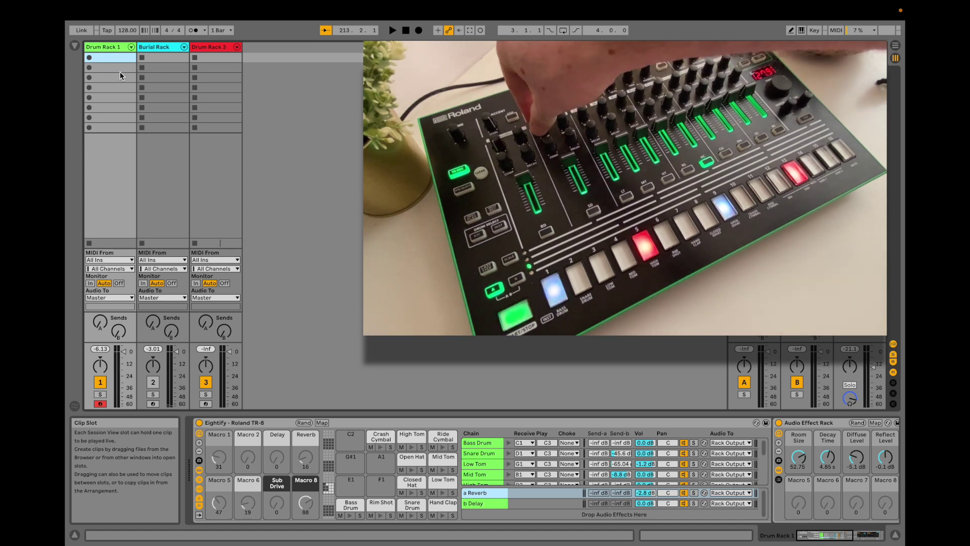
# Step: Move the selection from Drum Rack 3 back to Drum Rack 1 and through its scene rows
pyautogui.press('Right')
pyautogui.press('Right')
pyautogui.press('Left')
pyautogui.press('Left')
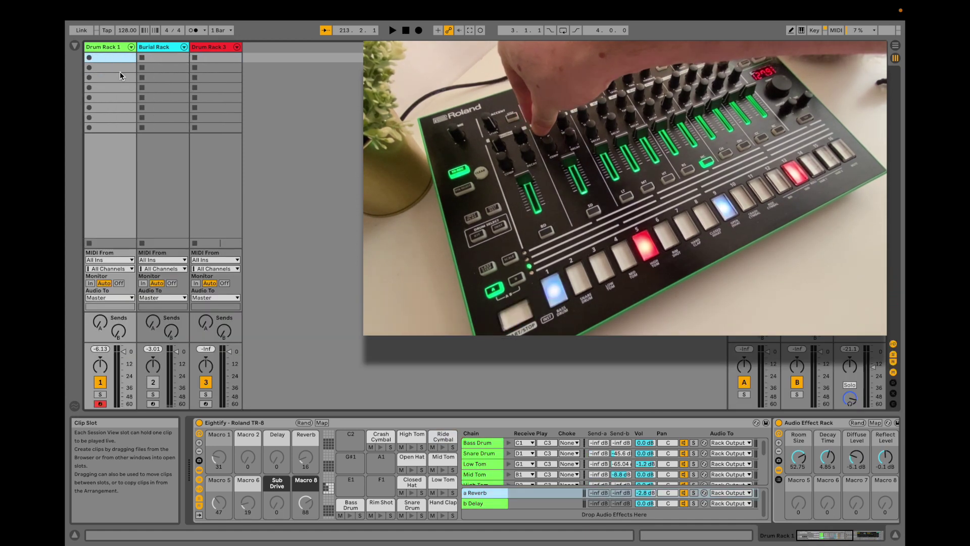
pyautogui.press('Down')
pyautogui.press('Down')
pyautogui.press('Down')
pyautogui.press('Down')
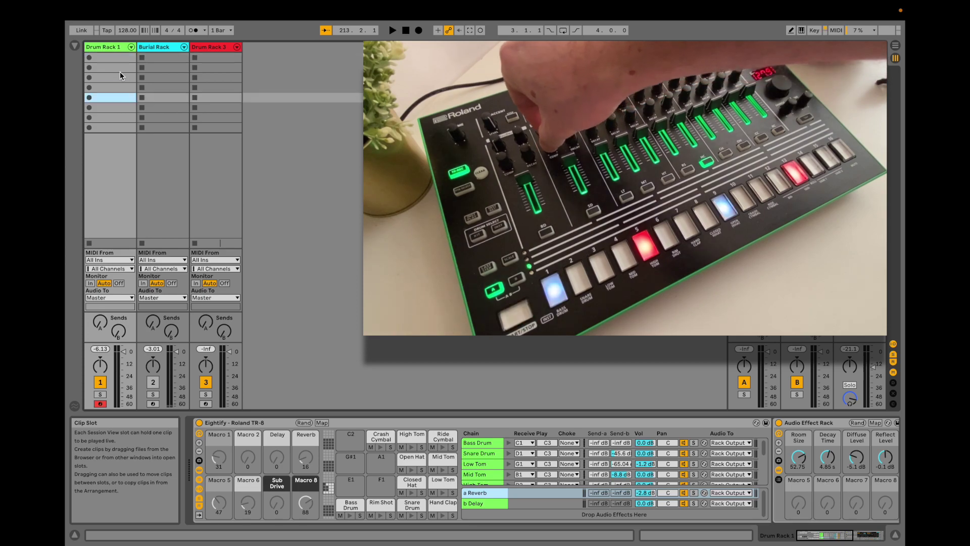
pyautogui.press('Up')
pyautogui.press('Up')
pyautogui.press('Down')
pyautogui.press('Down')
pyautogui.press('Down')
pyautogui.press('Up')
pyautogui.press('Up')
pyautogui.press('Up')
pyautogui.press('Up')
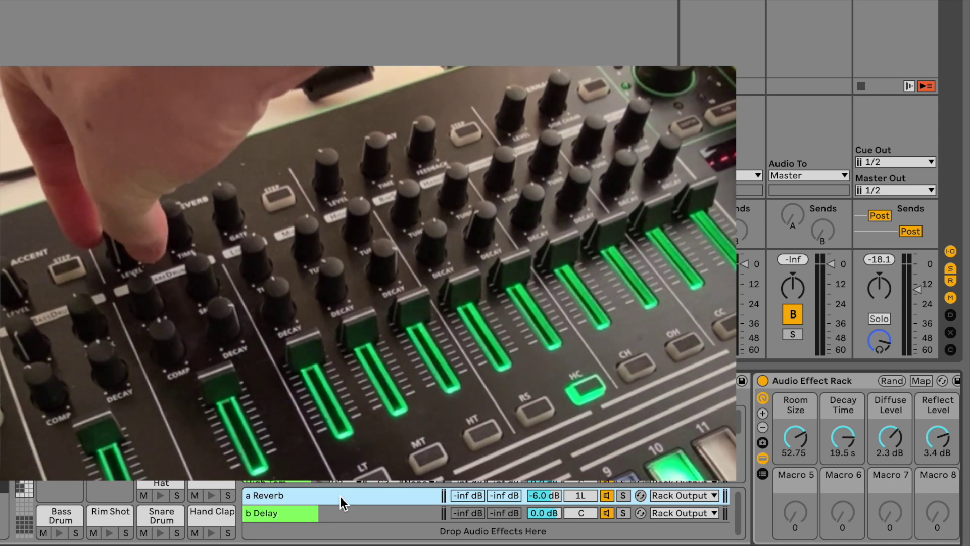
# Step: Select the b Delay chain in the Eightify rack to show its macro controls
pyautogui.click(342, 512)
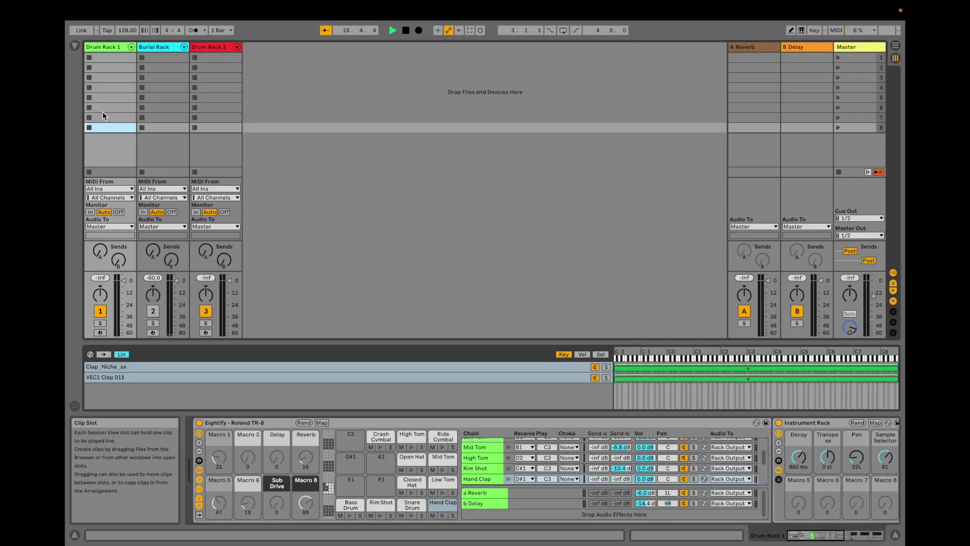
# Step: Move from the row 7 slot up to Drum Rack 1's first clip slot and arm the track
pyautogui.click(103, 116)
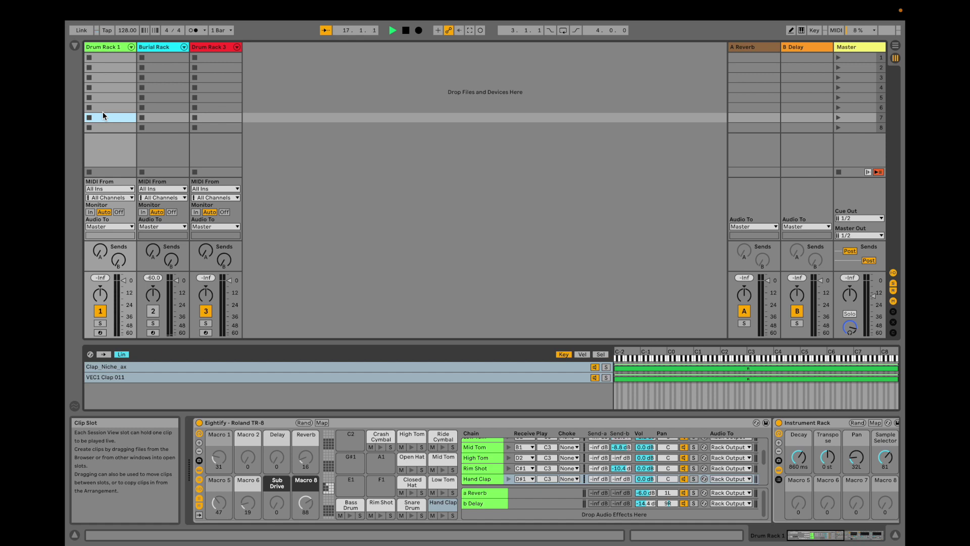
pyautogui.press('Right')
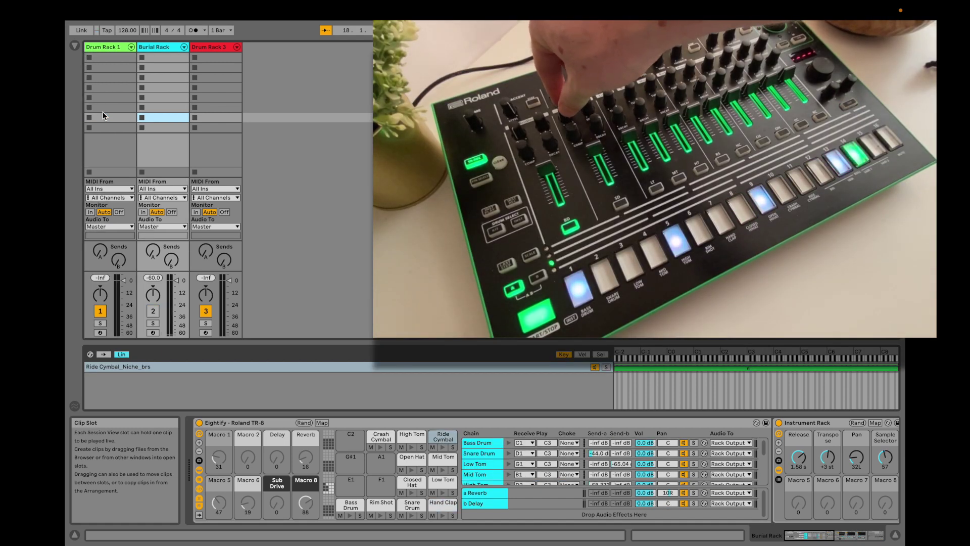
pyautogui.press('Right')
pyautogui.press('Left')
pyautogui.press('Left')
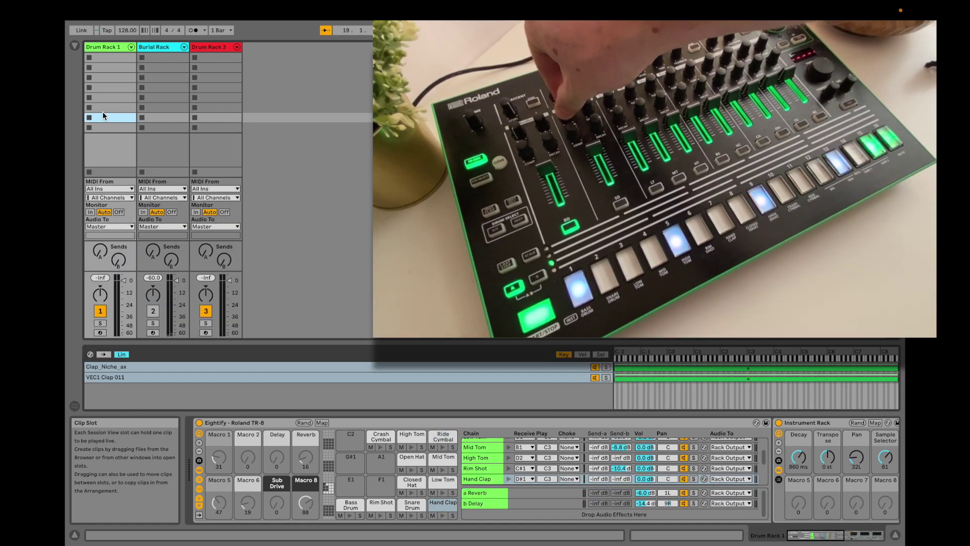
pyautogui.press('Up')
pyautogui.press('Up')
pyautogui.press('Up')
pyautogui.press('Up')
pyautogui.press('Up')
pyautogui.press('Up')
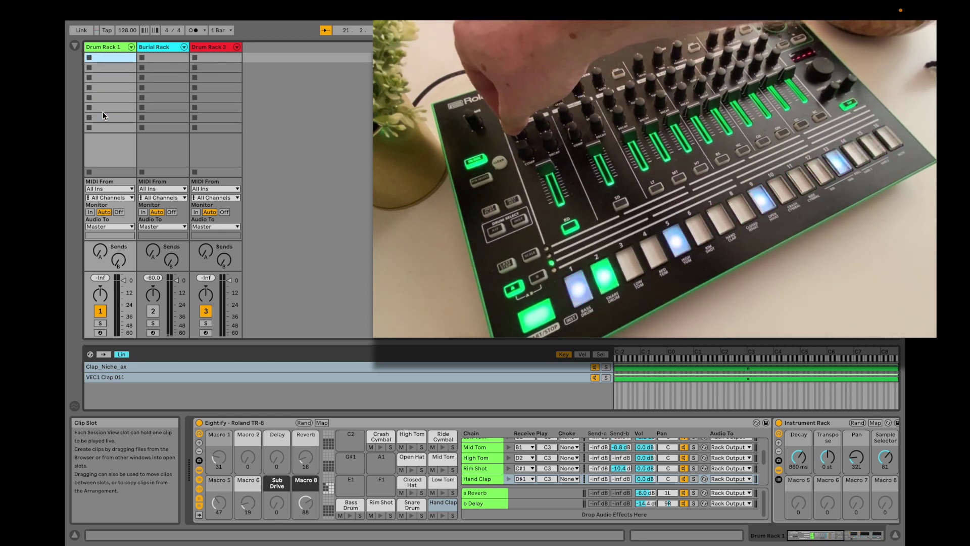
pyautogui.press('Return')
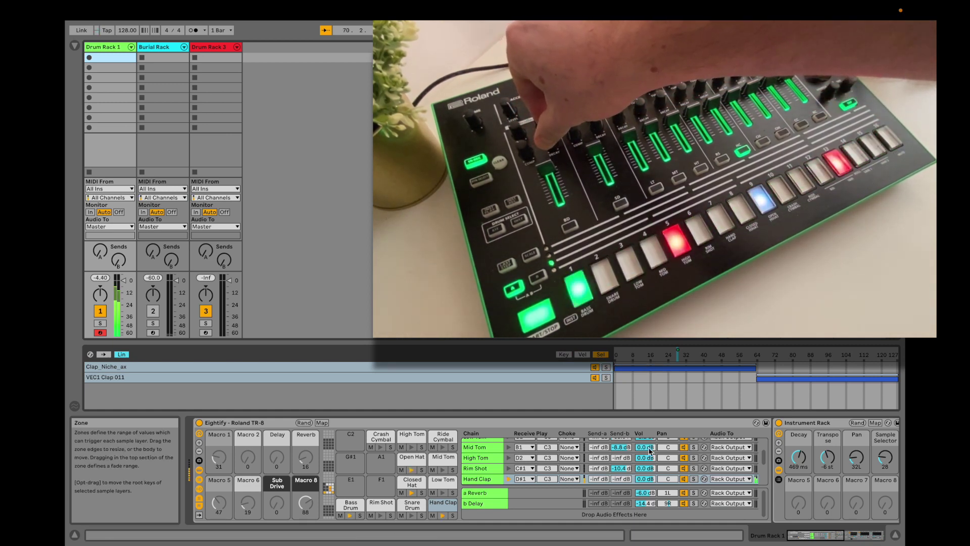
# Step: Scroll the chain list up and select the Bass Drum chain and its pad
pyautogui.scroll(3, 650, 452)
pyautogui.click(497, 445)
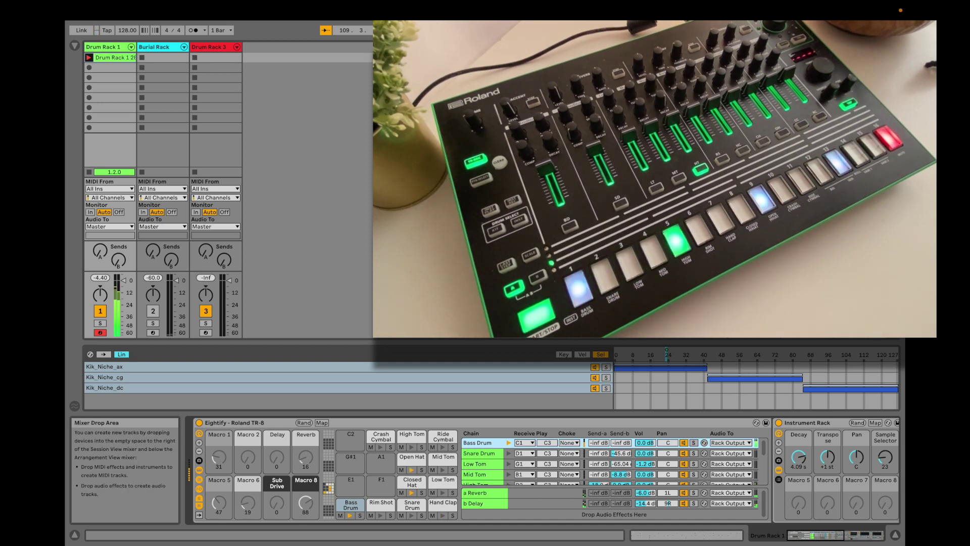
# Step: Show the recorded clip's notes in the MIDI Note Editor, then pick an empty Drum Rack 1 slot
pyautogui.hotkey('shift', 'Tab')
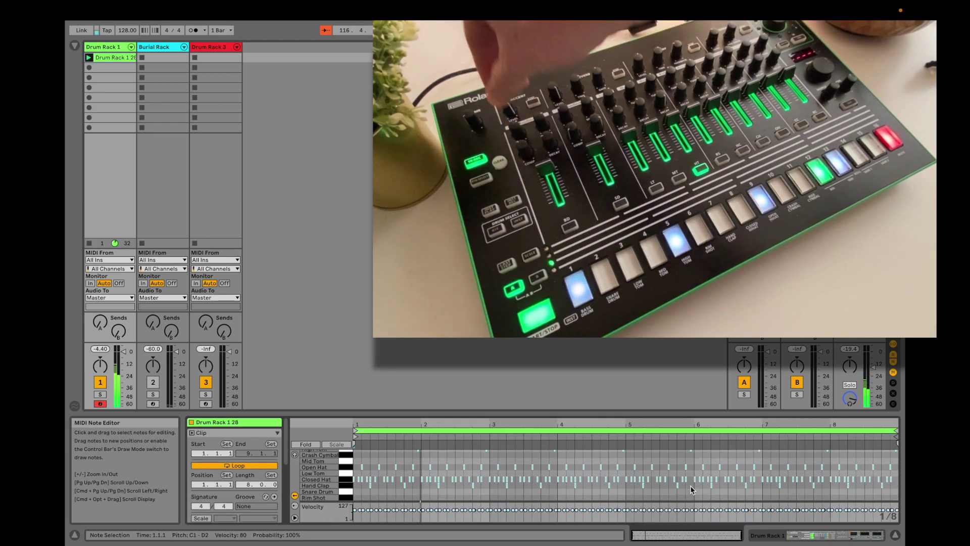
pyautogui.click(123, 77)
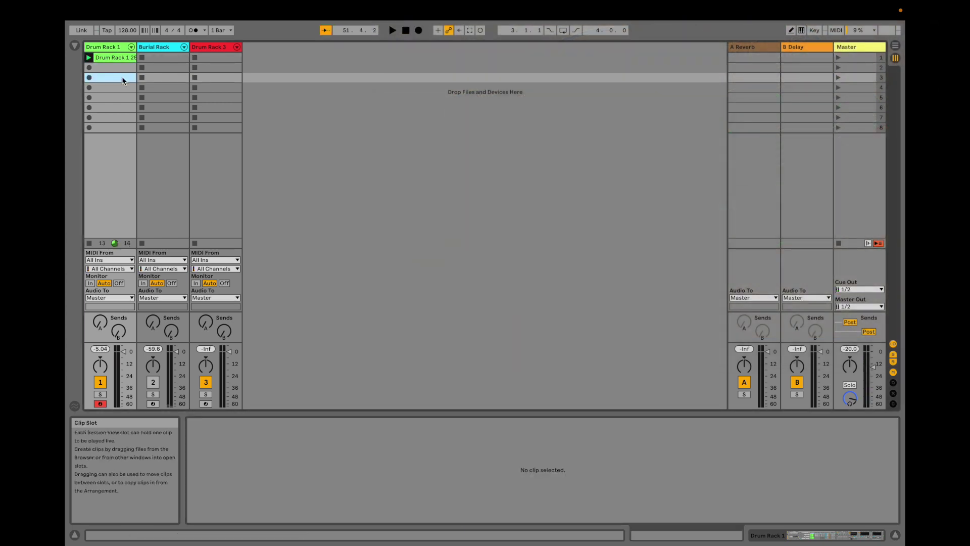
# Step: Move the slot selection up to the recorded clip in Drum Rack 1's first slot
pyautogui.press('Up')
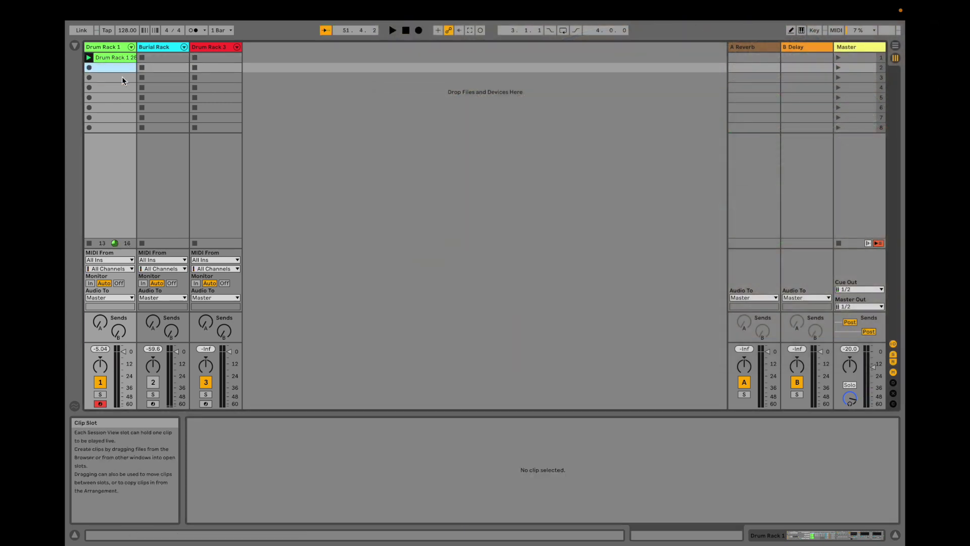
pyautogui.press('Up')
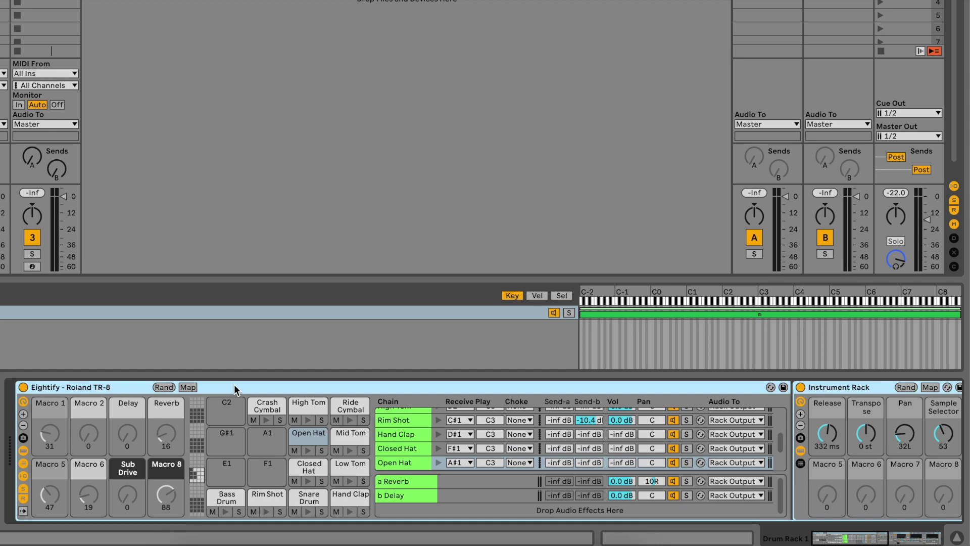
# Step: Select the Bass Drum pad and scroll the Device View right to the Kik_Niche_ax Sampler
pyautogui.click(227, 499)
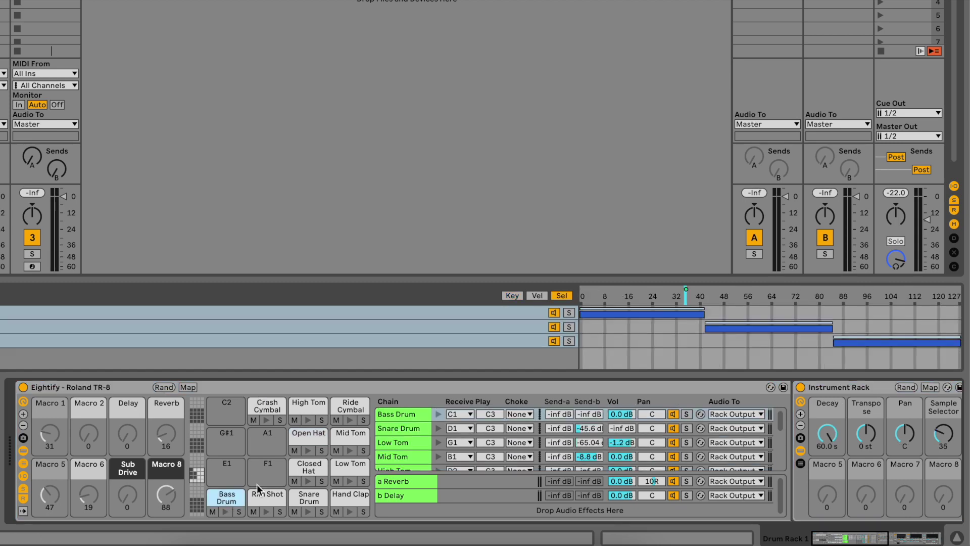
pyautogui.hscroll(3, 374, 386)
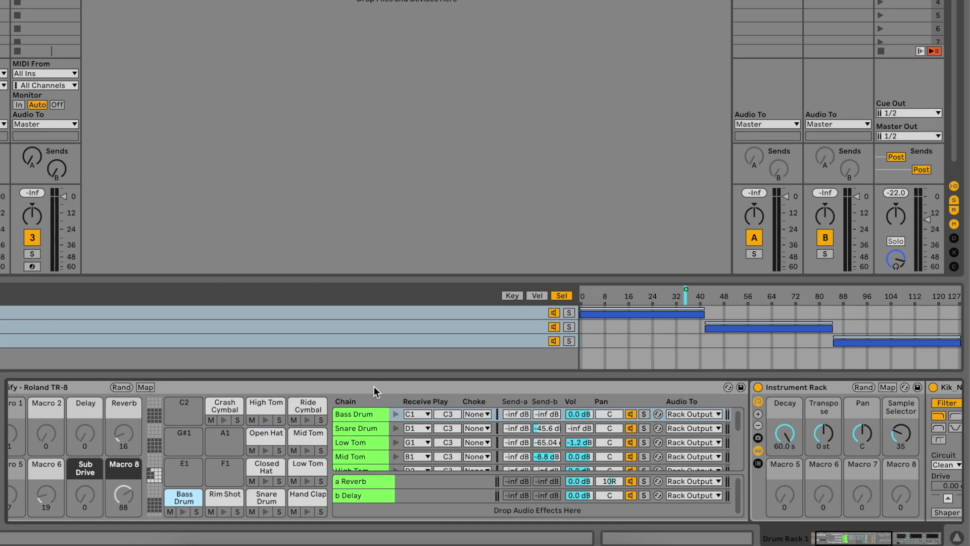
pyautogui.hscroll(6, 374, 386)
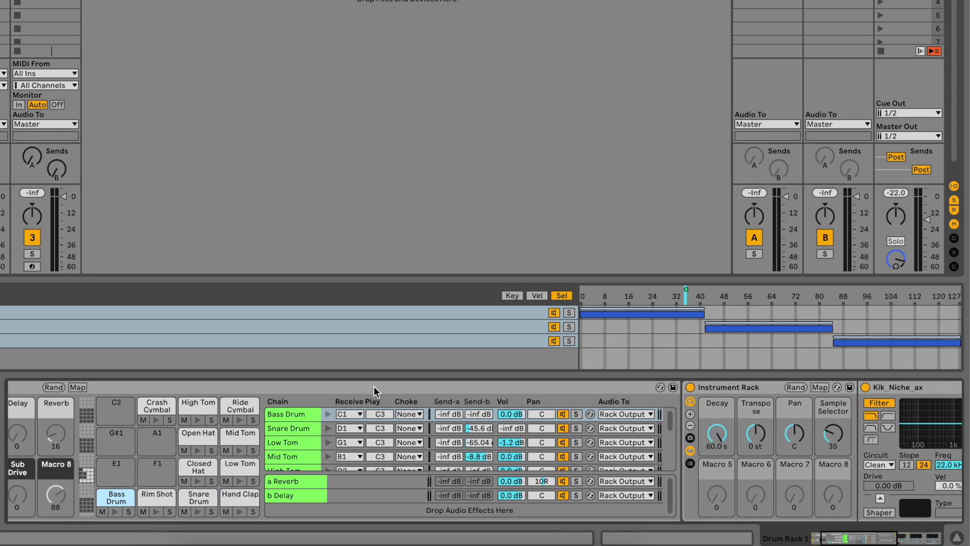
pyautogui.hscroll(9, 373, 387)
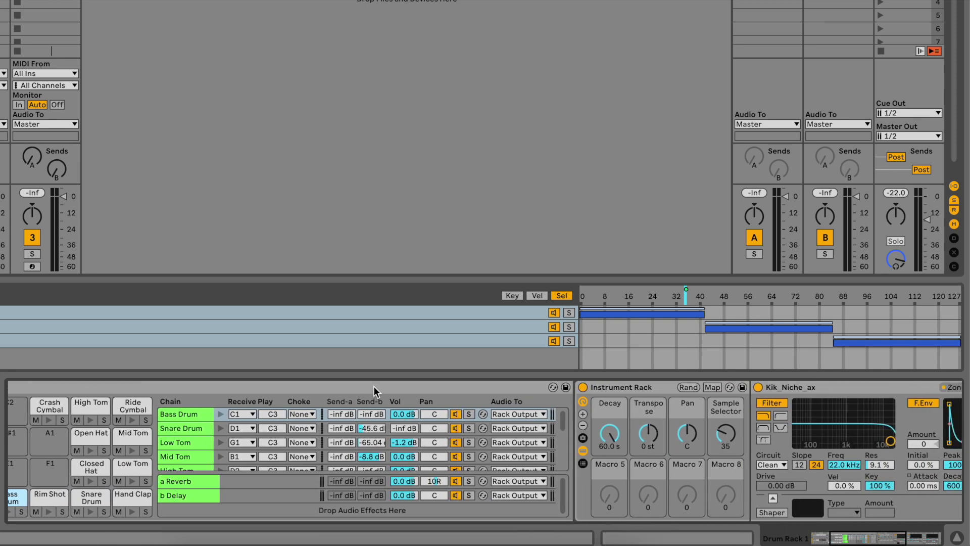
pyautogui.hscroll(8, 374, 387)
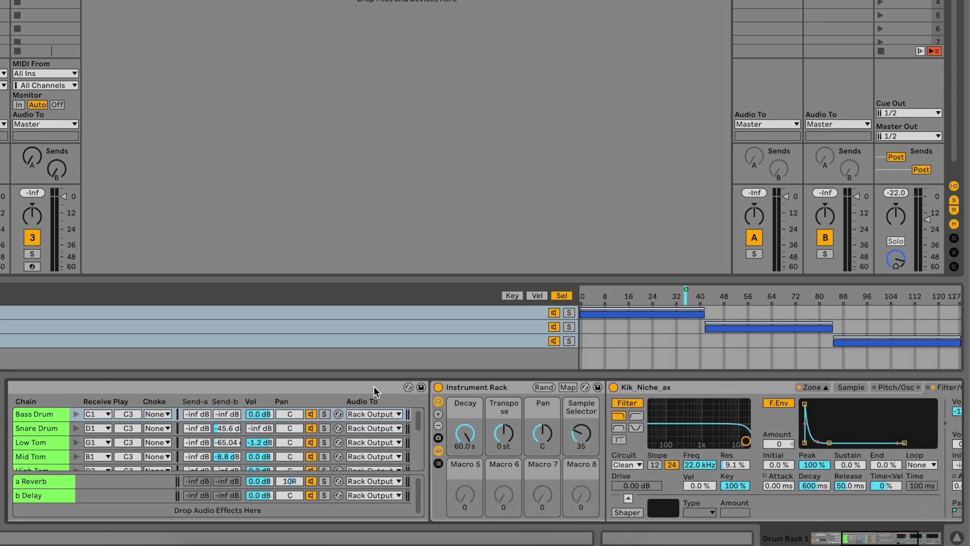
pyautogui.hscroll(7, 375, 389)
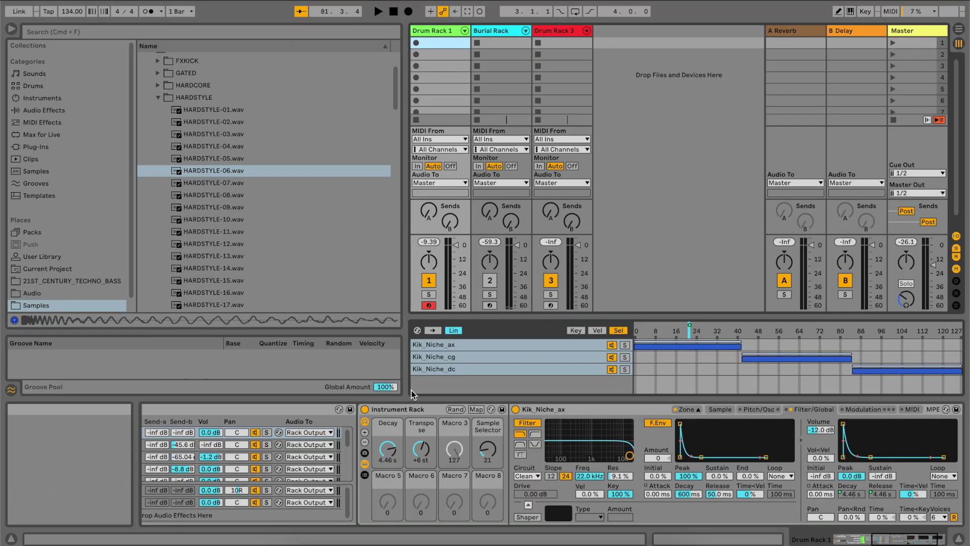
# Step: Map the Kik_Niche_ax volume envelope Peak to Macro 3, then select samples HARDSTYLE-06 through HARDSTYLE-09
pyautogui.click(399, 407)
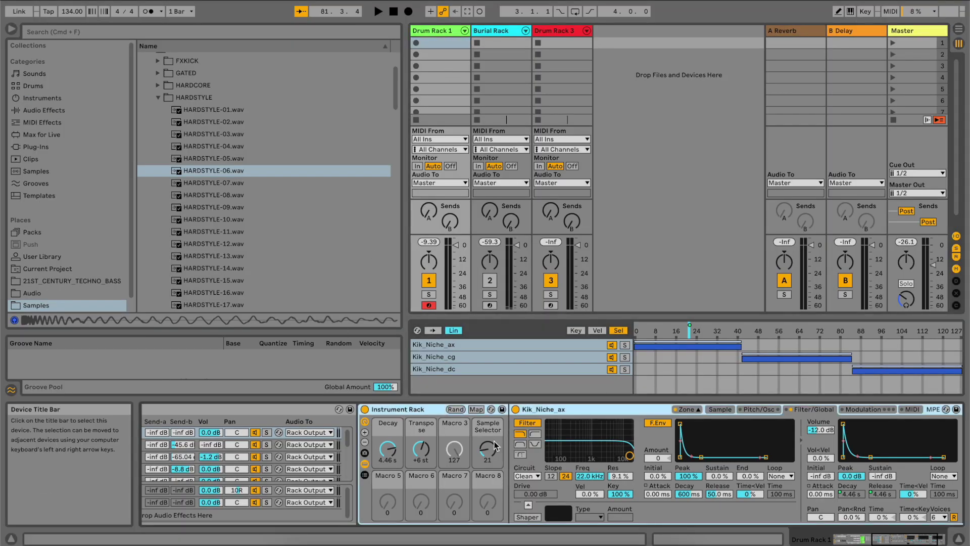
pyautogui.rightClick(857, 480)
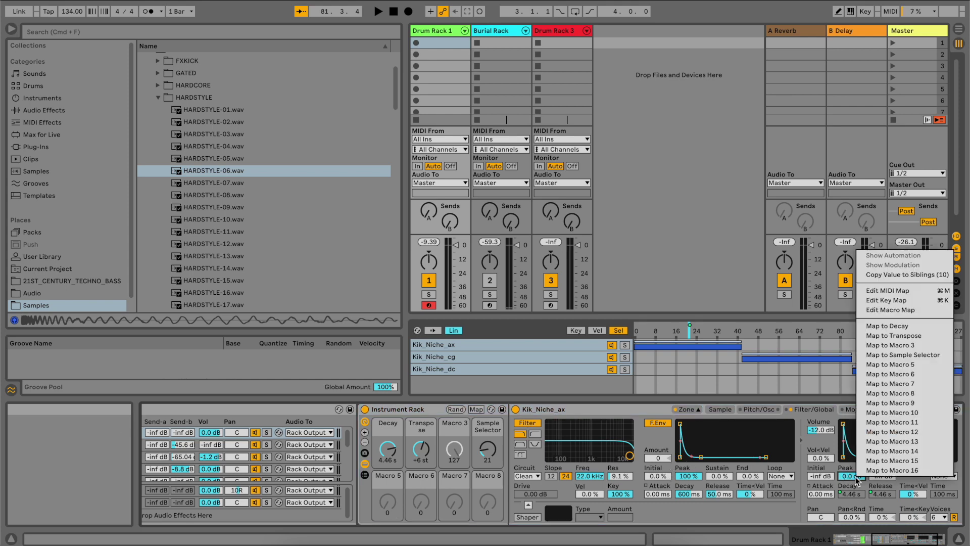
pyautogui.click(886, 346)
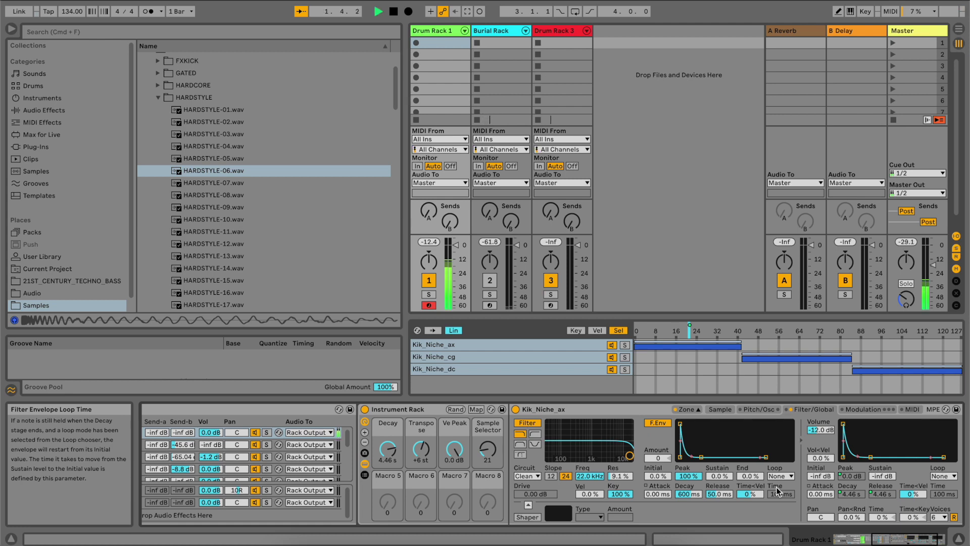
pyautogui.click(258, 172)
pyautogui.hotkey('shift', 'Down')
pyautogui.hotkey('shift', 'Down')
pyautogui.hotkey('shift', 'Down')
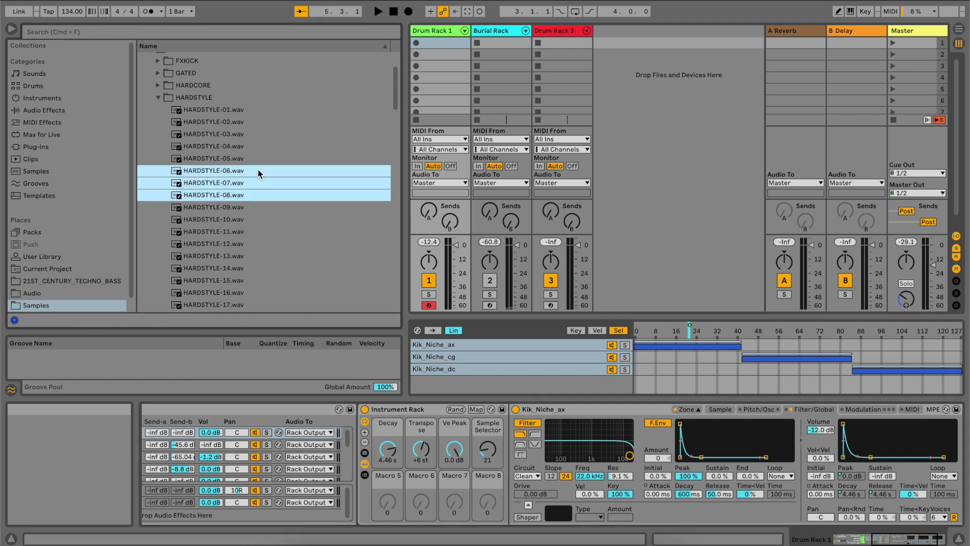
# Step: Add the four HARDSTYLE samples to the drum rack as new chains
pyautogui.moveTo(232, 169); pyautogui.dragTo(498, 382)
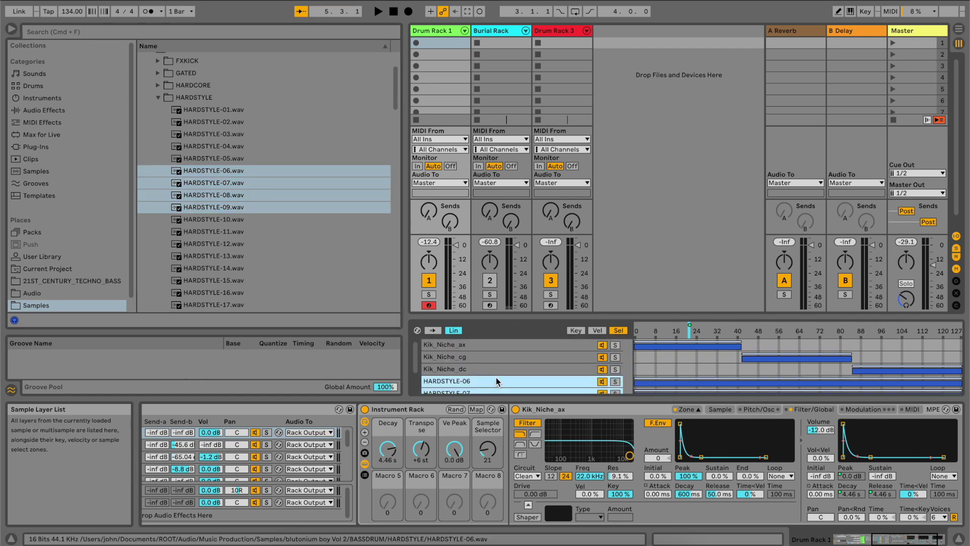
pyautogui.click(598, 330)
pyautogui.click(620, 331)
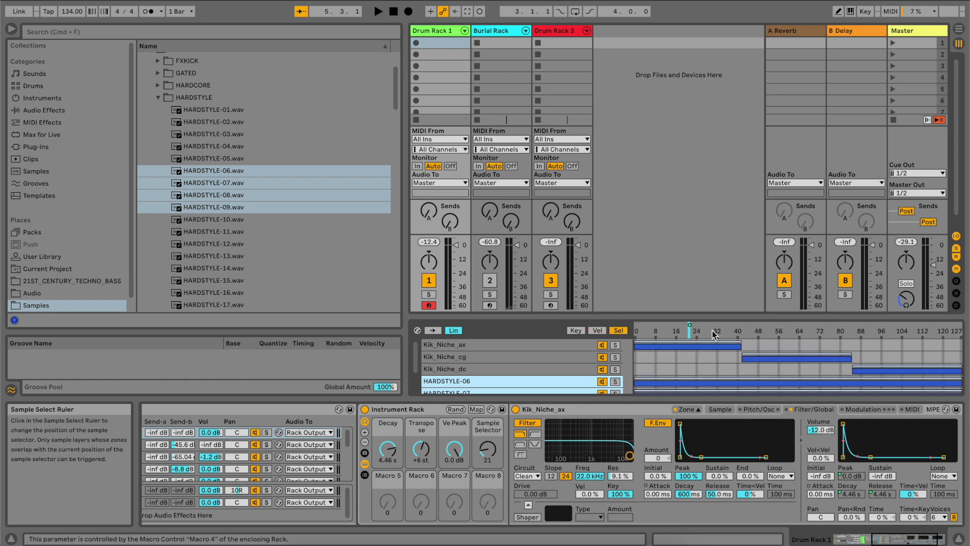
# Step: Distribute all chains' sample-select zones equally and enlarge the chain list to show all seven
pyautogui.press('super+a')
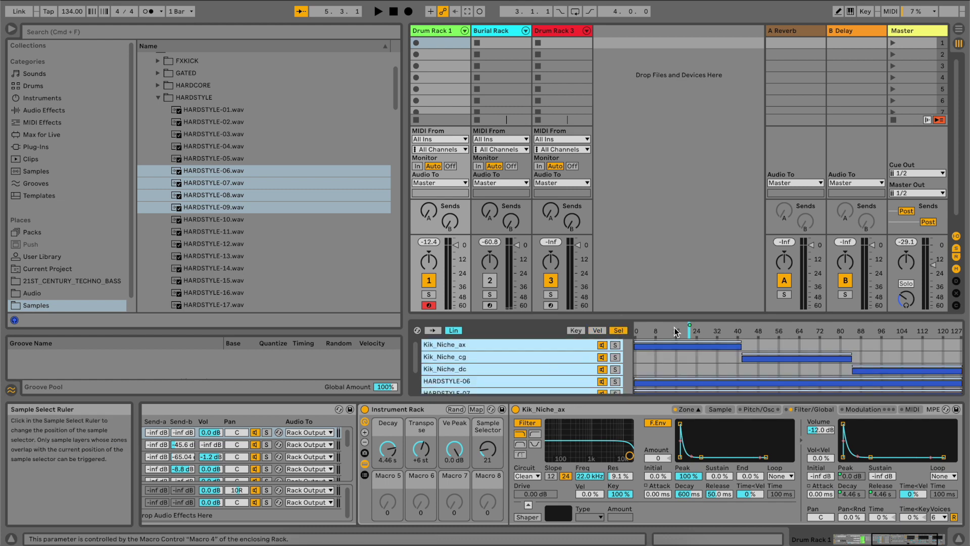
pyautogui.rightClick(676, 332)
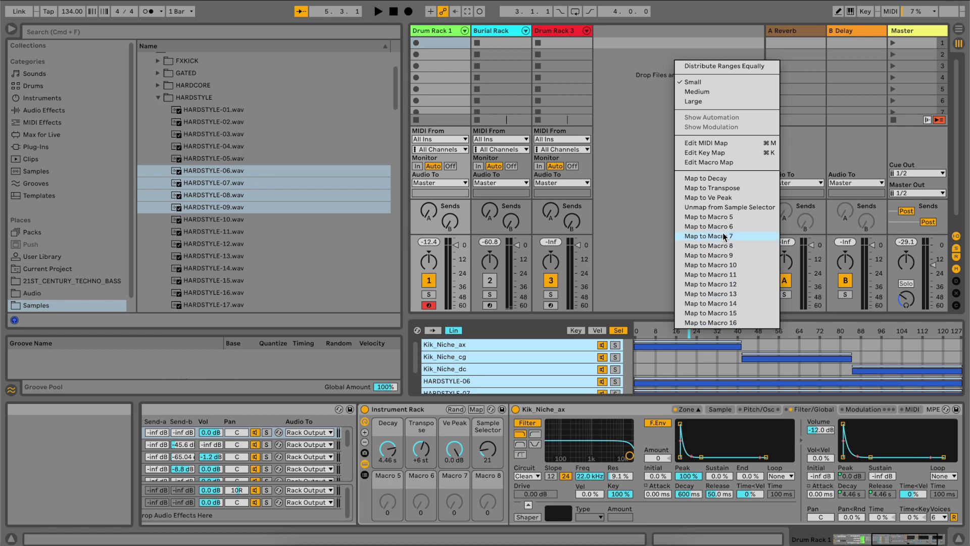
pyautogui.click(725, 66)
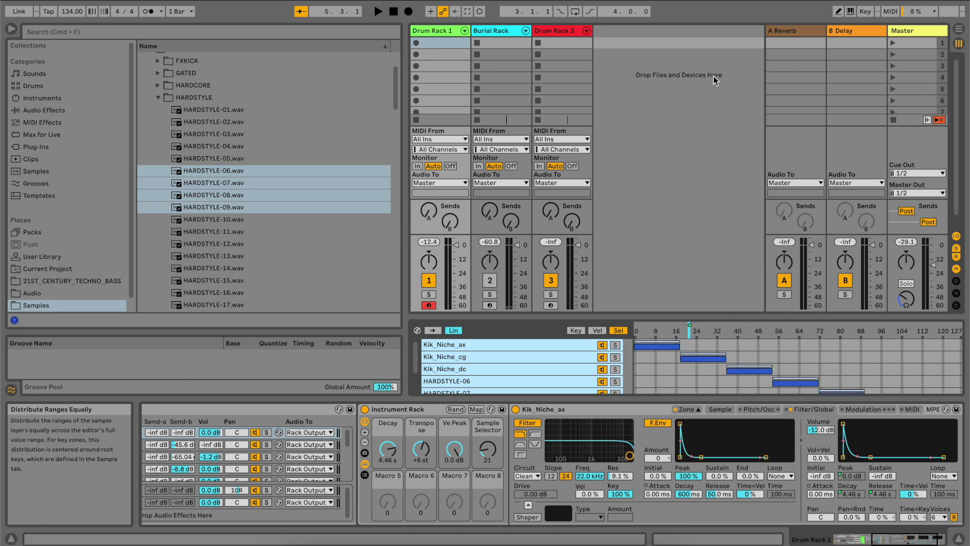
pyautogui.moveTo(594, 323); pyautogui.dragTo(600, 264)
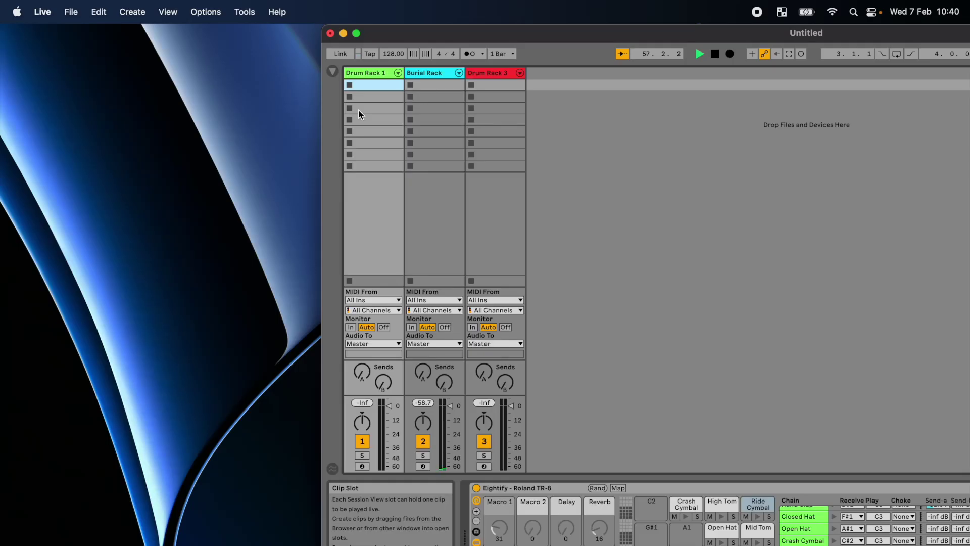
# Step: Open the Link/Tempo/MIDI preferences showing css eightify with TR-8 input, collapsing the TR-8 output details
pyautogui.click(42, 11)
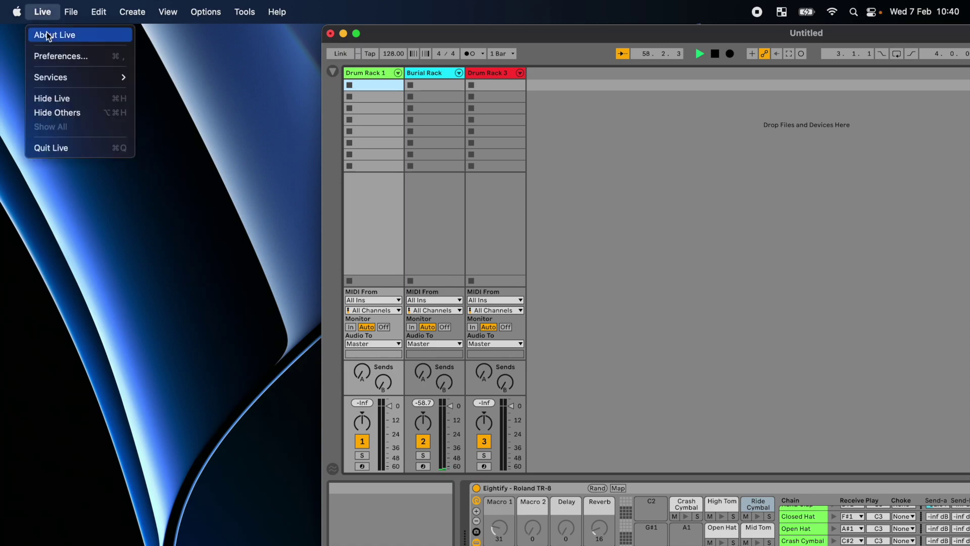
pyautogui.click(50, 56)
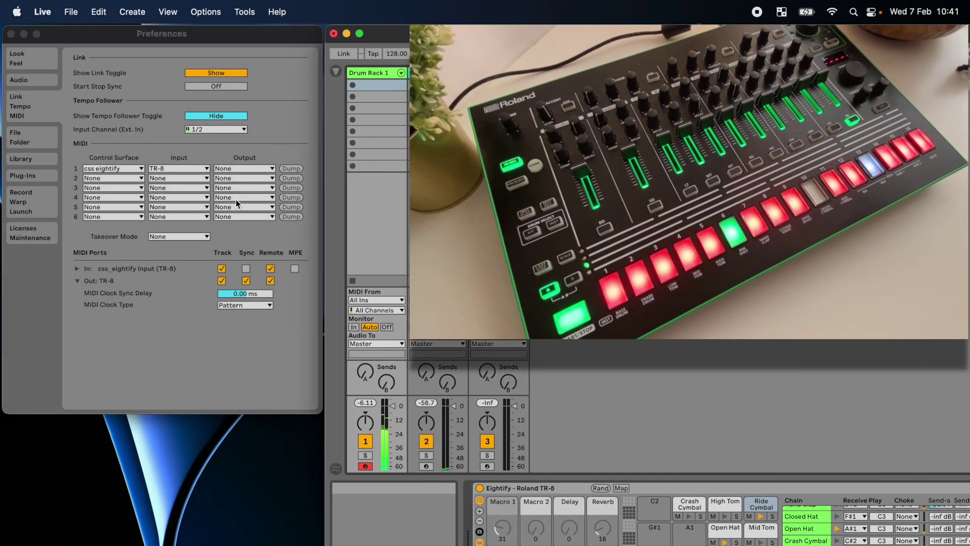
pyautogui.click(77, 281)
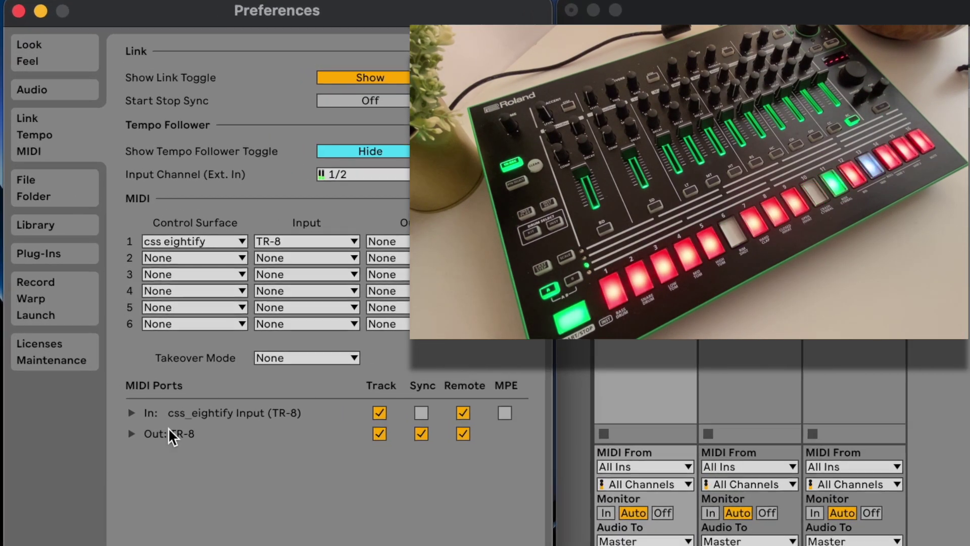
# Step: Lower the Out: TR-8 MIDI Clock Sync Delay stepwise from -7.00 ms to about -20.5 ms
pyautogui.click(131, 434)
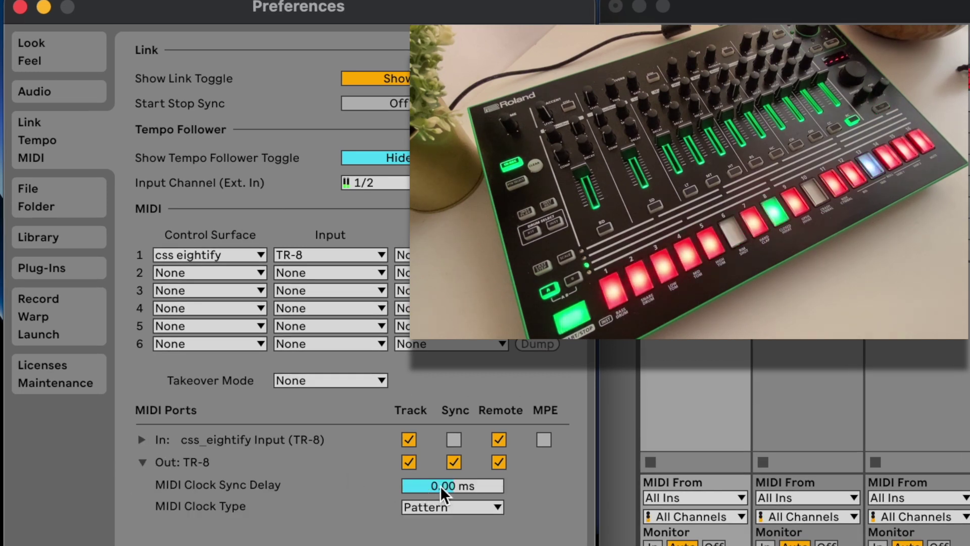
pyautogui.press('Down')
pyautogui.press('Down')
pyautogui.press('Down')
pyautogui.press('Down')
pyautogui.press('Down')
pyautogui.press('Down')
pyautogui.press('Down')
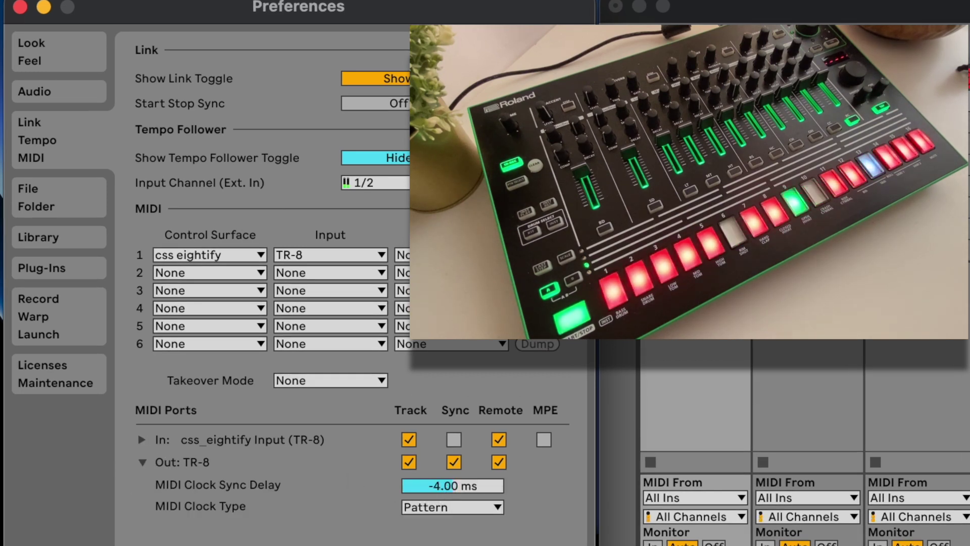
pyautogui.press('Down')
pyautogui.press('Down')
pyautogui.press('Down')
pyautogui.press('Down')
pyautogui.press('Down')
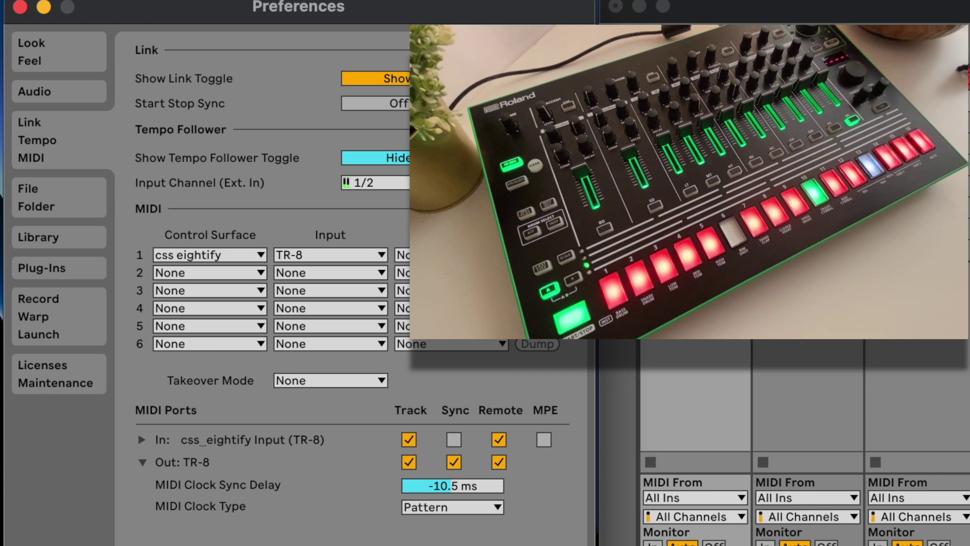
pyautogui.press('Down')
pyautogui.press('Down')
pyautogui.press('Down')
pyautogui.press('Down')
pyautogui.press('Down')
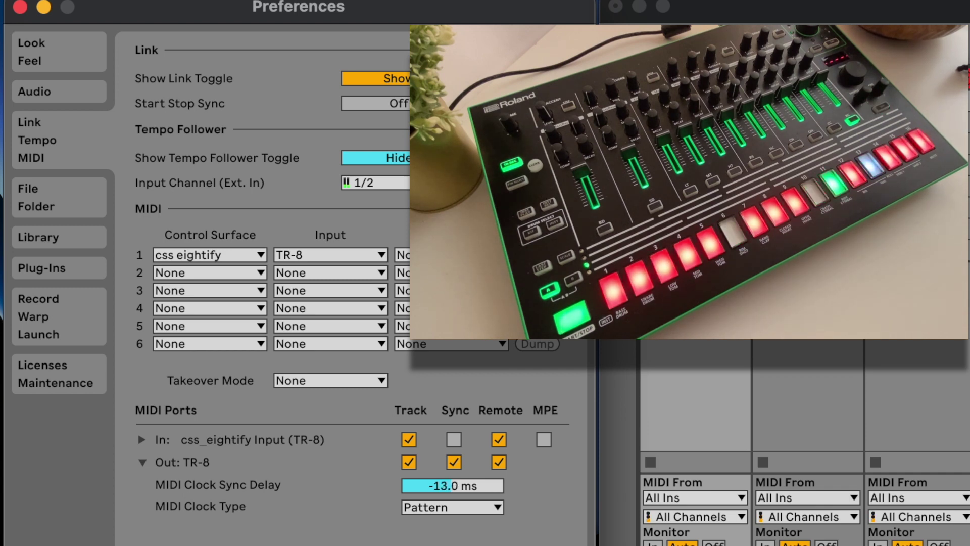
pyautogui.press('Down')
pyautogui.press('Down')
pyautogui.press('Down')
pyautogui.press('Down')
pyautogui.press('Down')
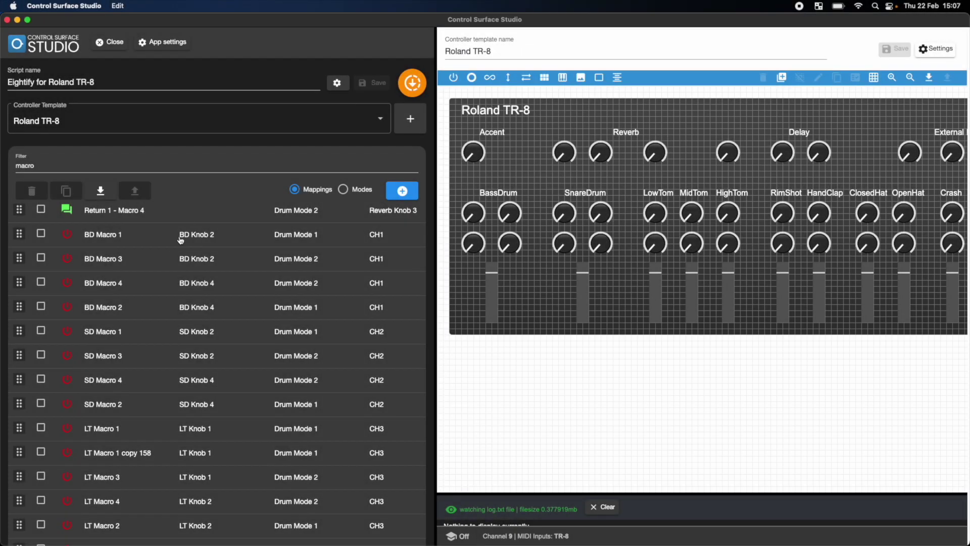
# Step: Open the BD Macro 1 mapping and keep its Track type set to selected
pyautogui.click(181, 240)
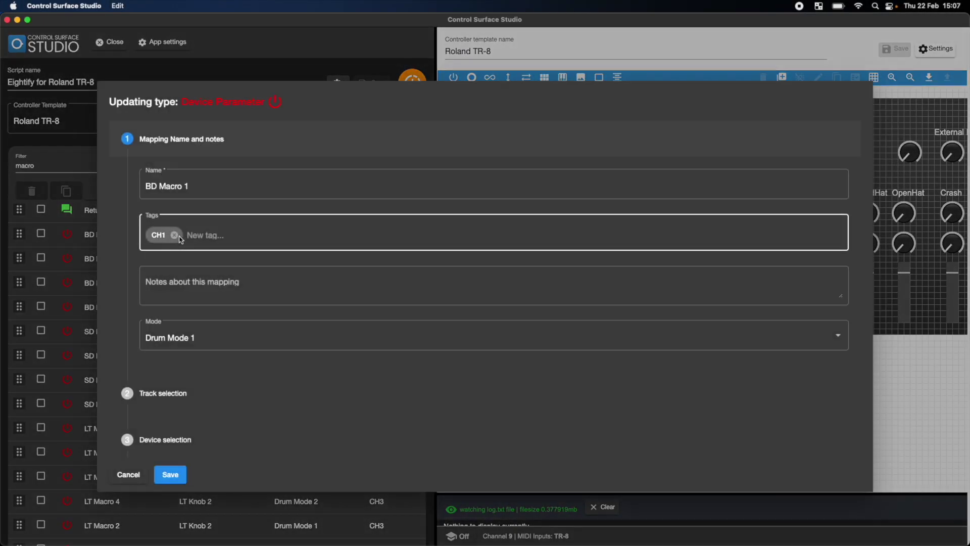
pyautogui.click(188, 292)
pyautogui.scroll(-2, 189, 292)
pyautogui.click(182, 321)
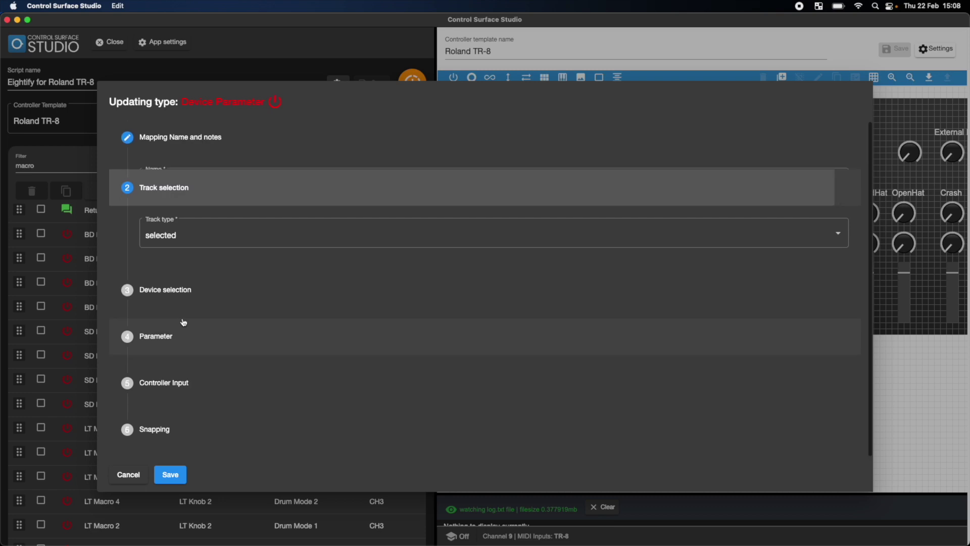
pyautogui.click(234, 236)
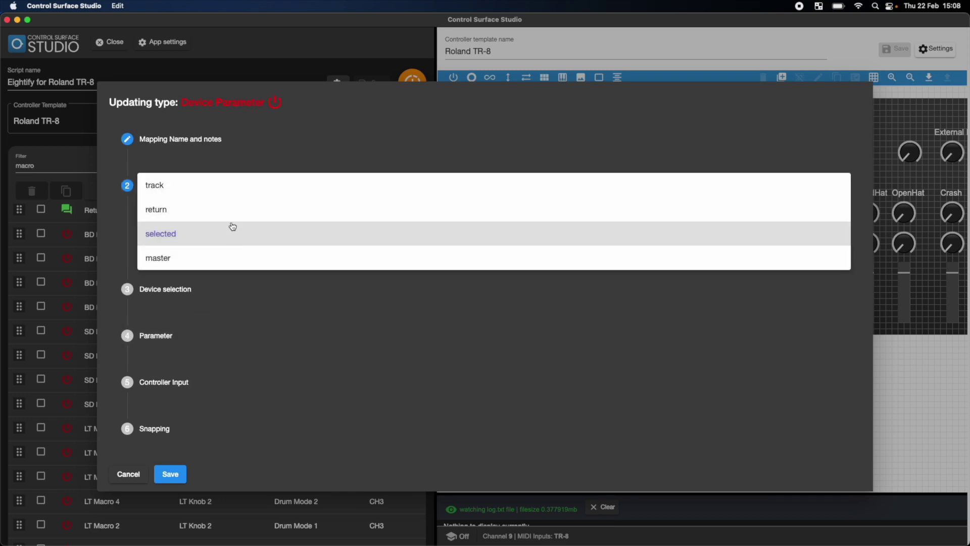
pyautogui.click(217, 230)
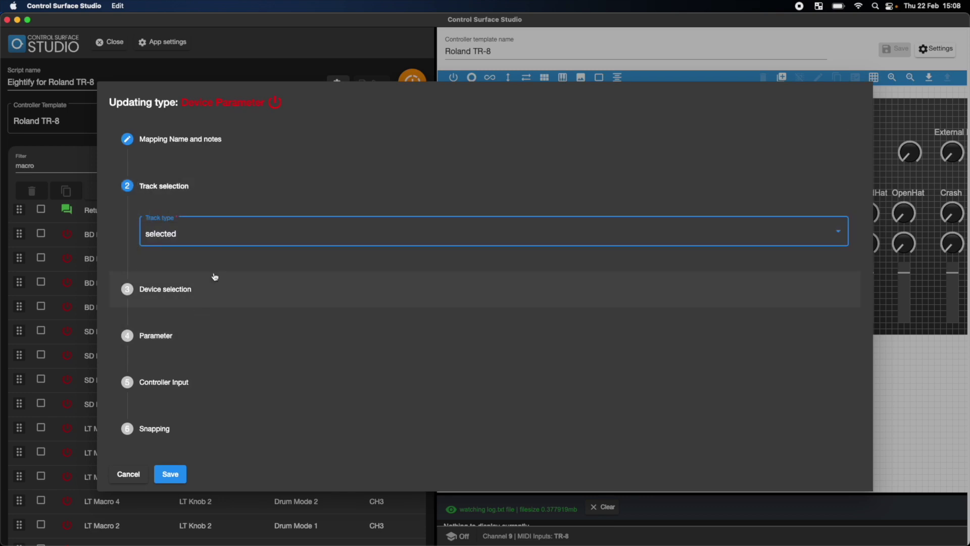
# Step: Expand the mapping's Device selection, Parameter and Controller Input settings and list the available inputs
pyautogui.click(213, 289)
pyautogui.scroll(-1, 210, 308)
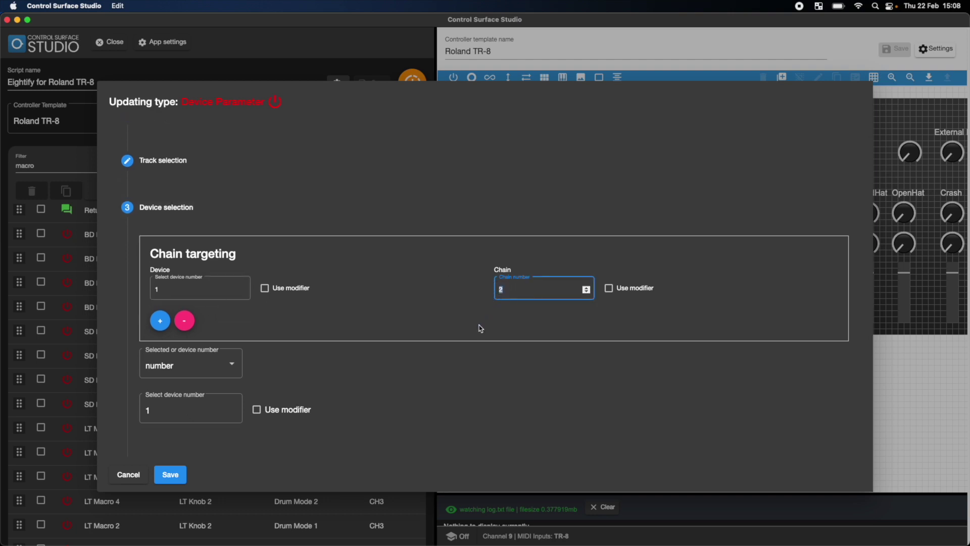
pyautogui.scroll(-3, 273, 370)
pyautogui.click(154, 371)
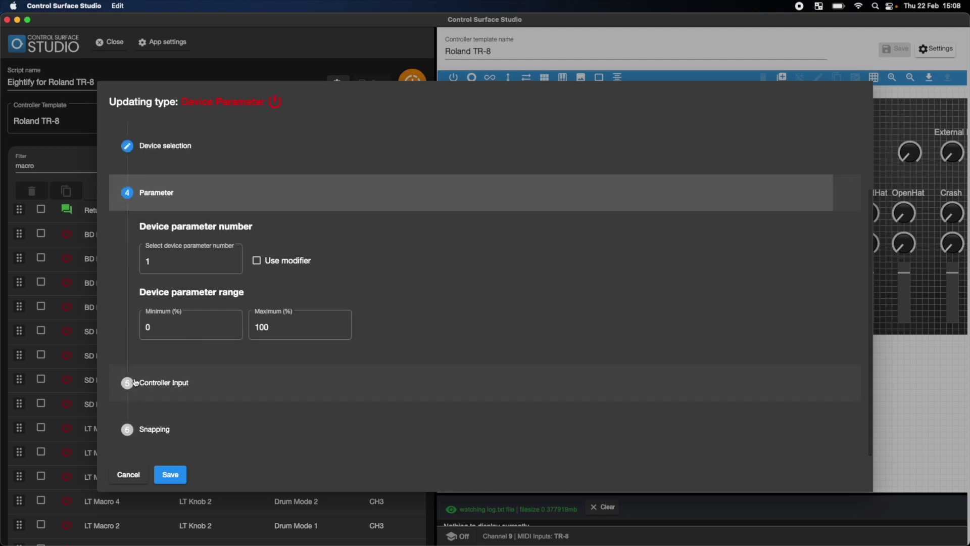
pyautogui.click(165, 389)
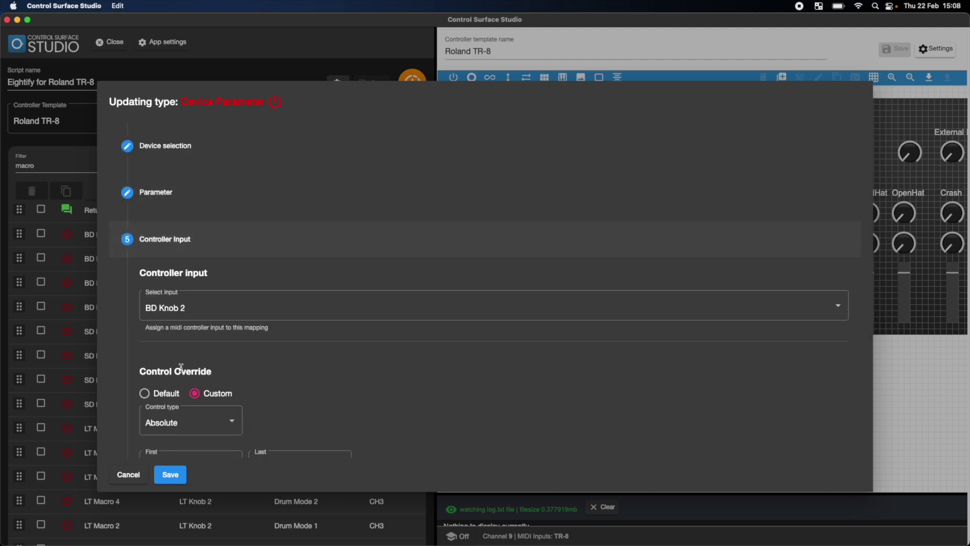
pyautogui.click(209, 311)
pyautogui.scroll(-10, 209, 313)
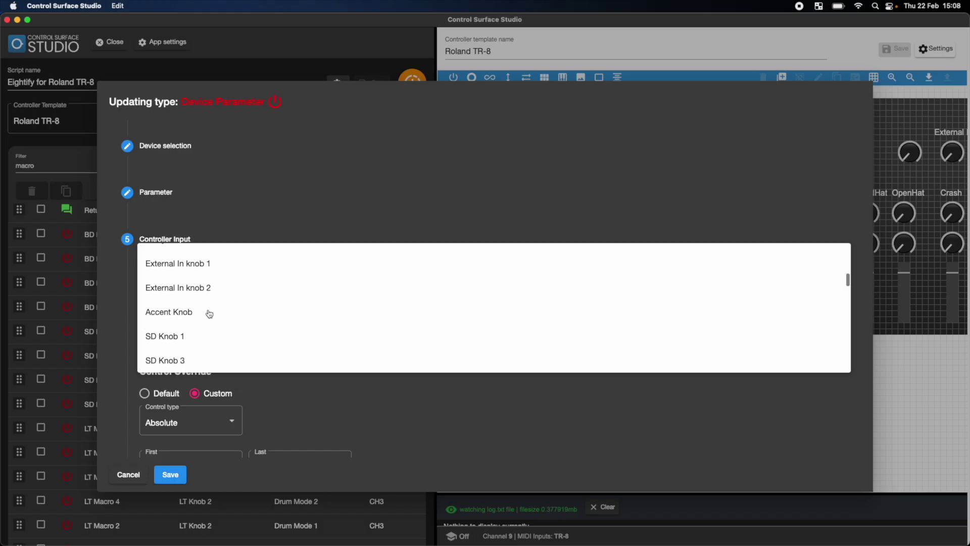